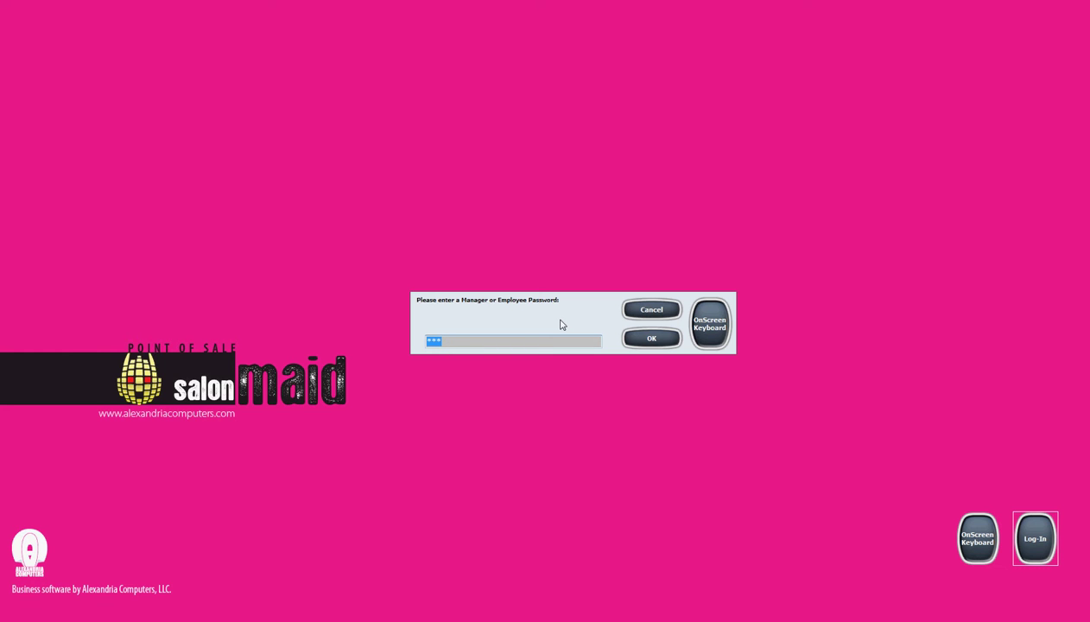
Step: Log in to the sales screen, then bring up the Setup > Security password settings
click(650, 340)
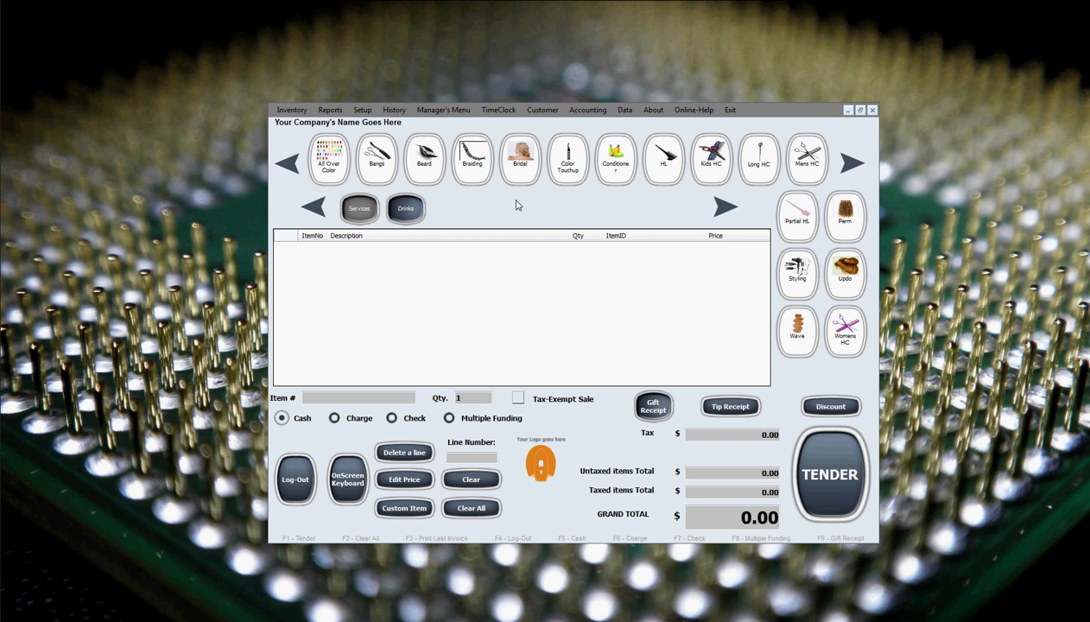
click(363, 112)
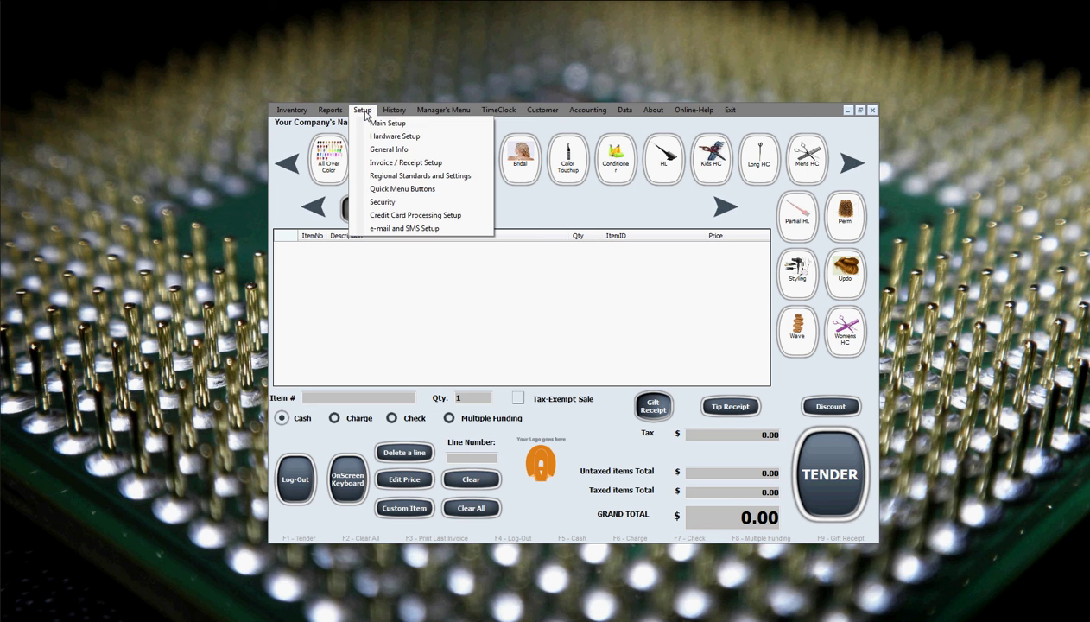
click(419, 205)
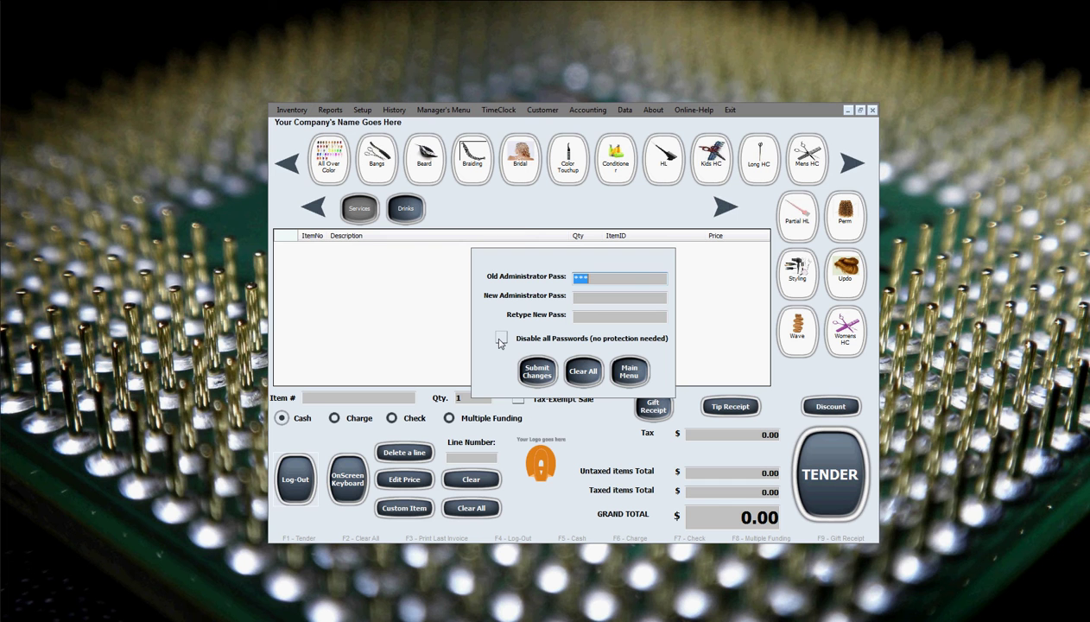
Step: Turn on 'Disable all Passwords', submit the change and dismiss the confirmation
click(500, 341)
click(541, 378)
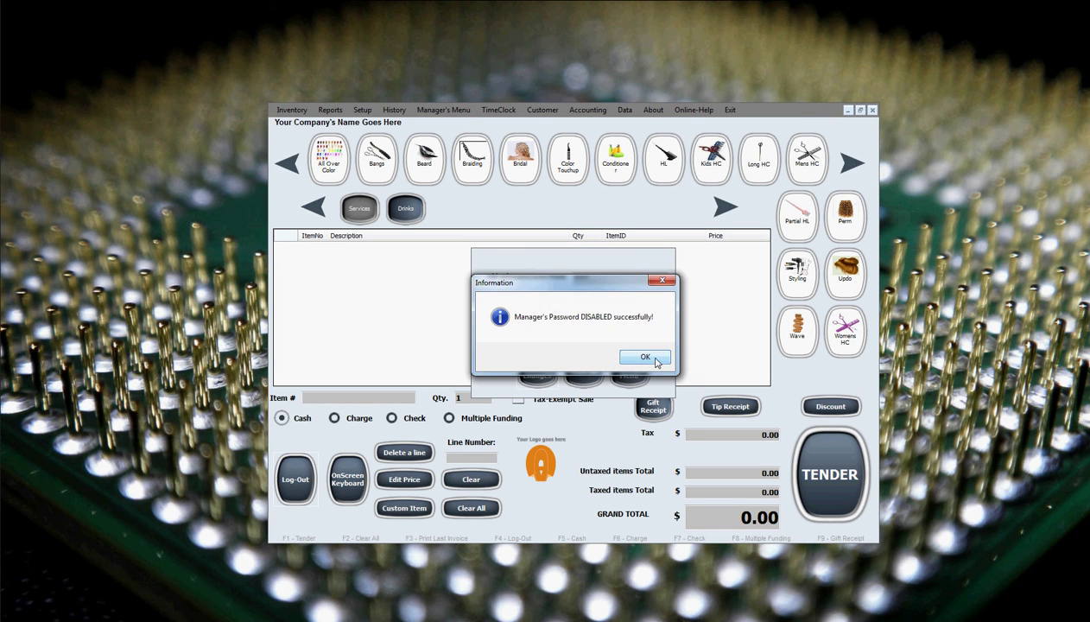
click(645, 358)
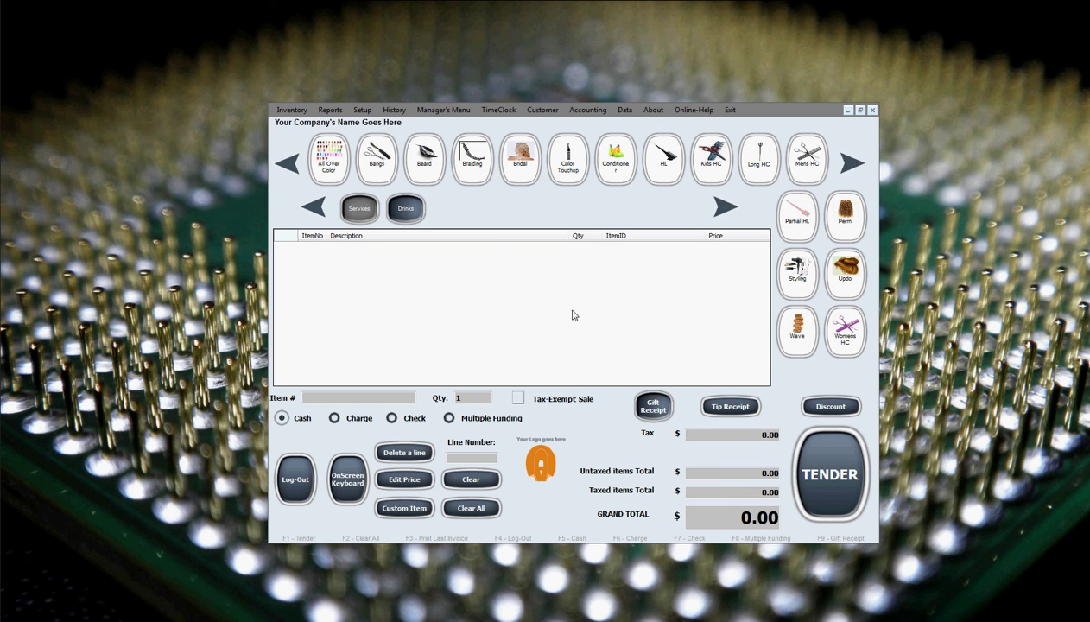
Step: Reopen the Security settings with the New Administrator Pass field active
click(361, 111)
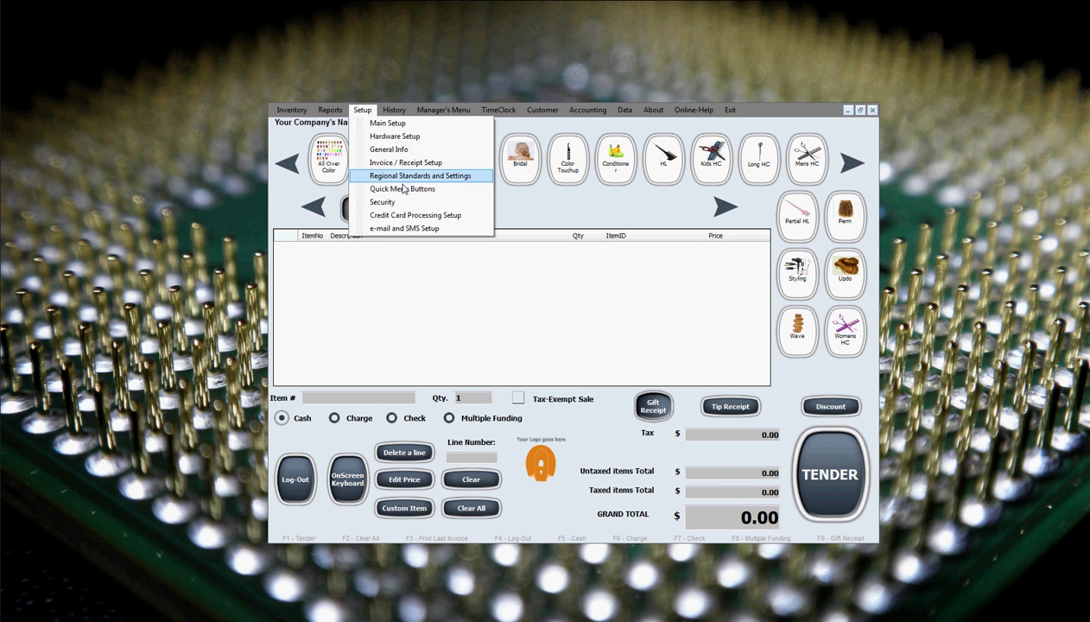
click(415, 202)
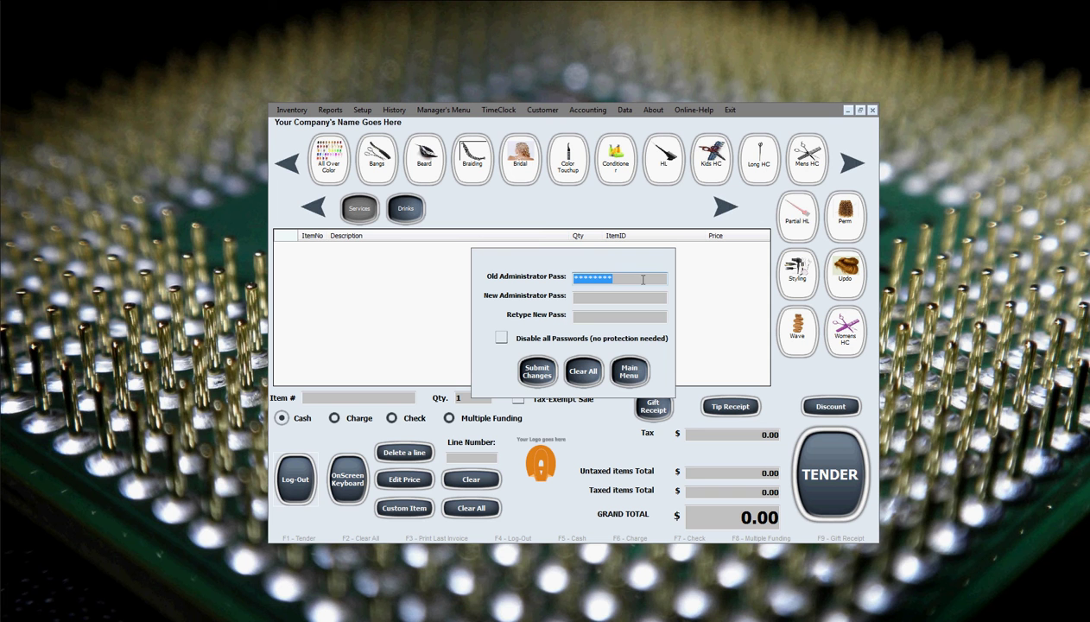
click(603, 297)
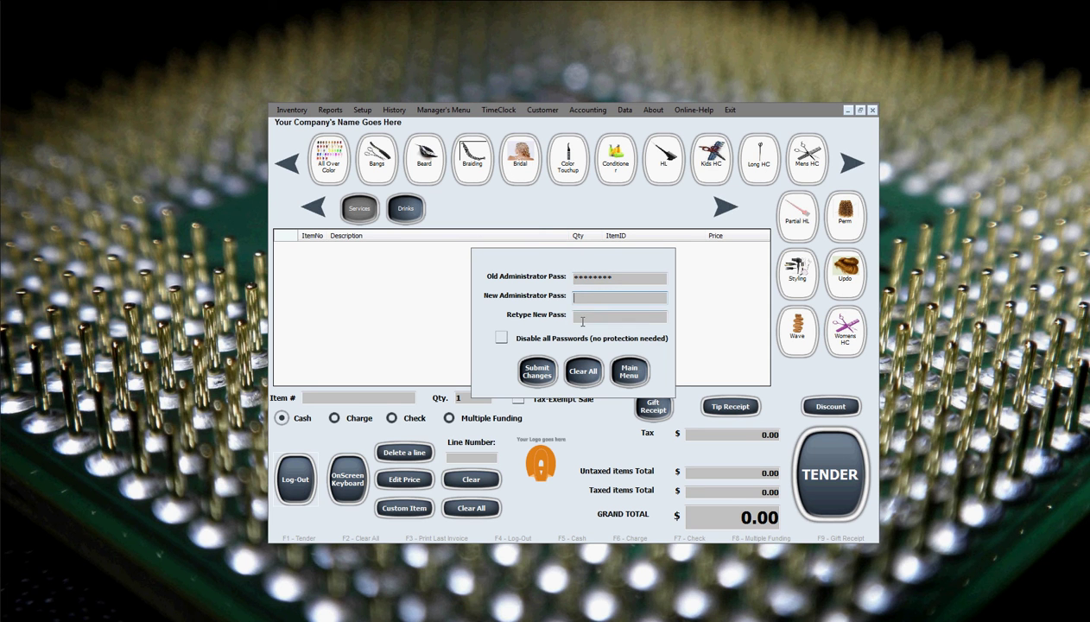
click(615, 318)
click(601, 297)
Step: Enter the new administrator password in both password fields, submit it and confirm
text(p)
text(assword)
click(639, 316)
text(pas)
text(sword)
click(532, 369)
click(612, 358)
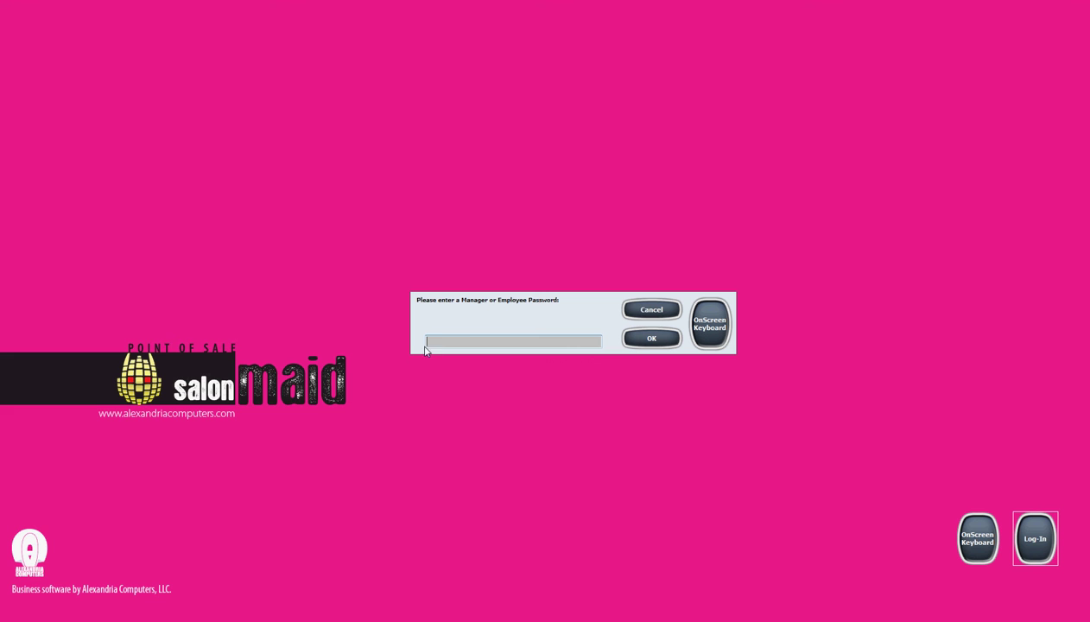
Step: Type the new administrator password into the login prompt's password field
click(494, 341)
text(*)
text(*******)
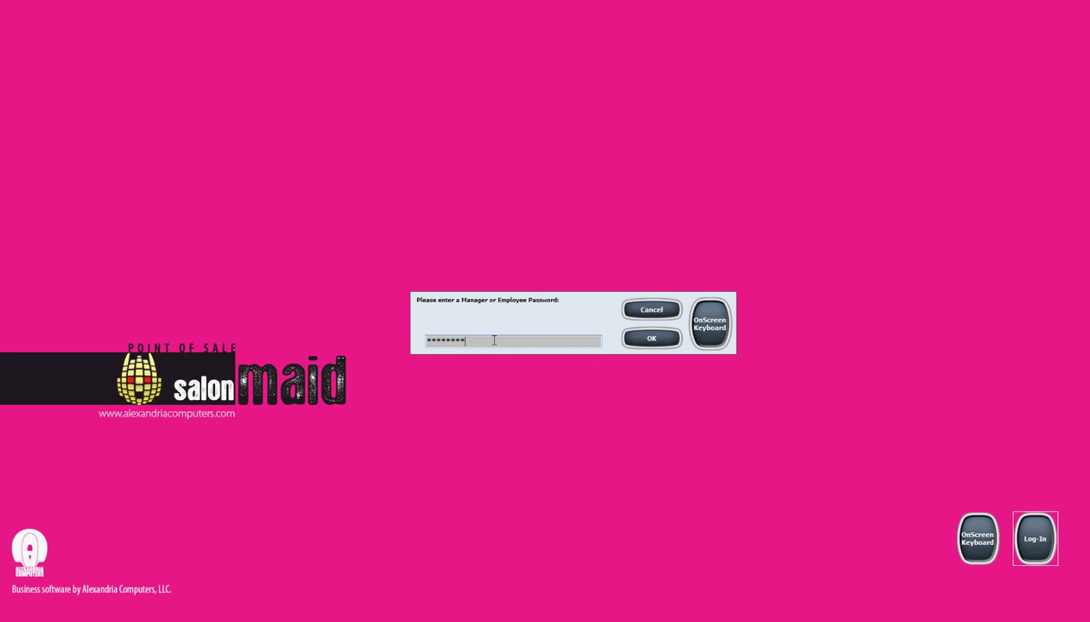